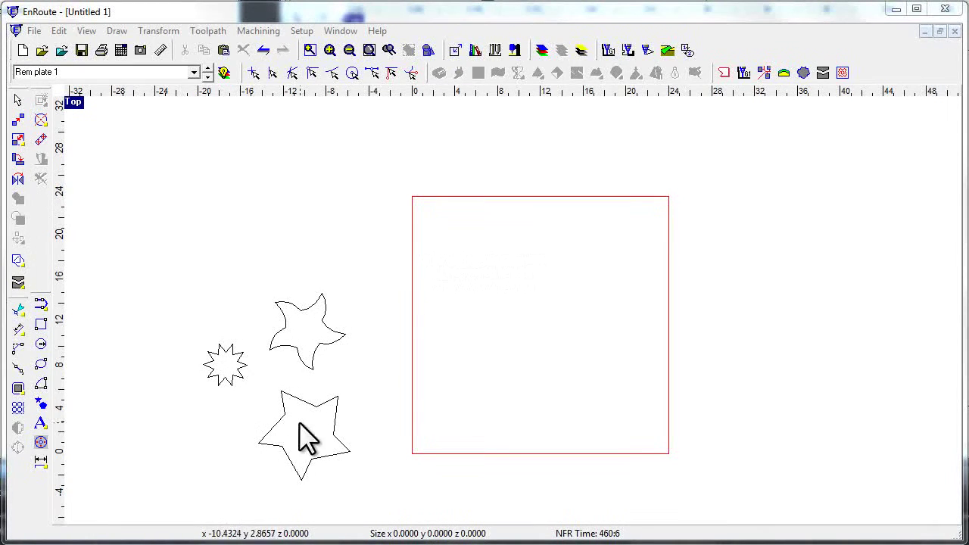
Step: Nest three copies of each star, gap 0.0500, from the red plate's top-left corner
{"action": "left_click_drag", "start_coordinate": [170, 276], "coordinate": [374, 491]}
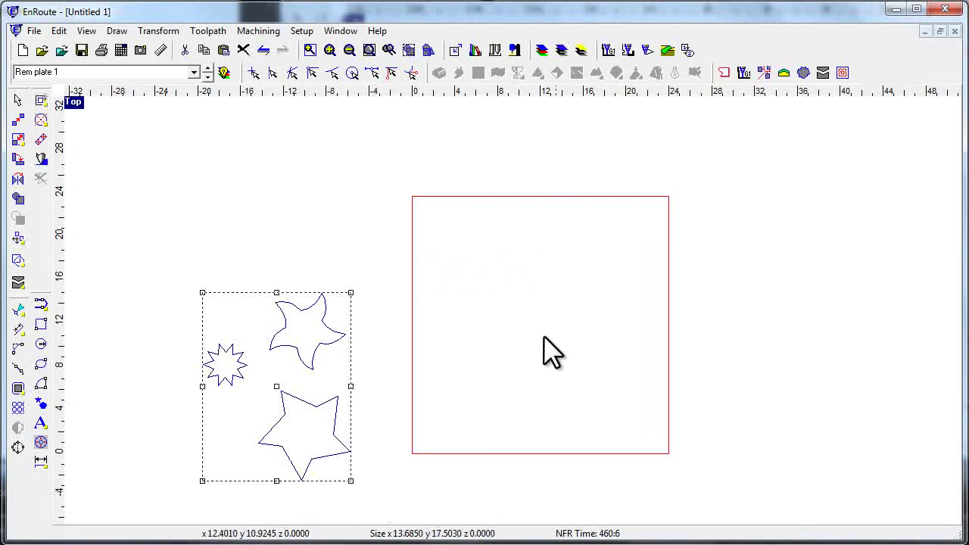
{"action": "left_click", "coordinate": [823, 72]}
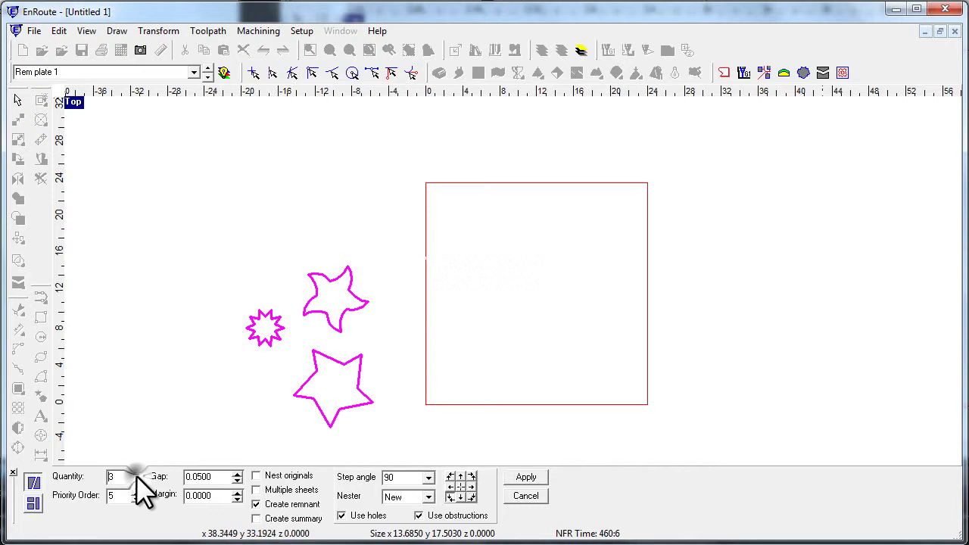
{"action": "left_click", "coordinate": [449, 479]}
{"action": "left_click", "coordinate": [528, 479]}
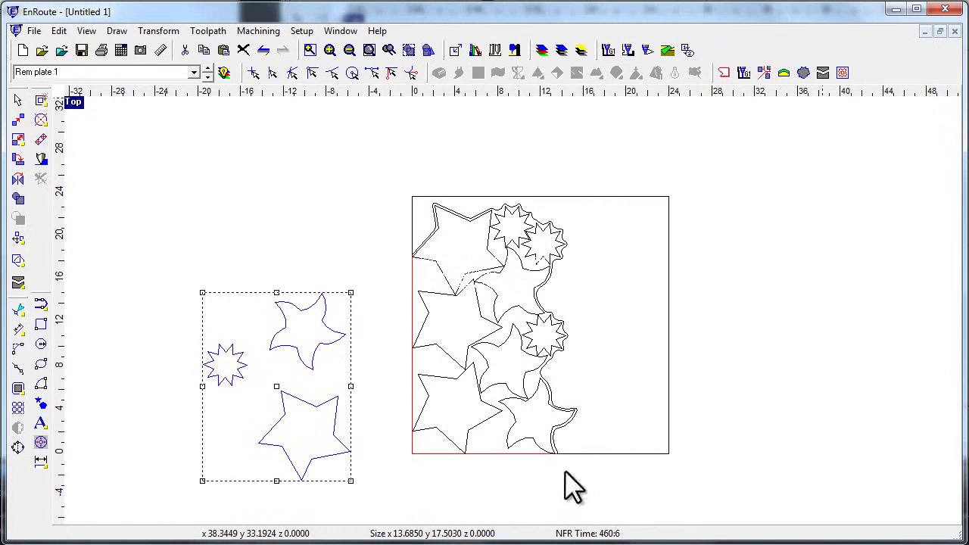
Step: Drag the remnant outline off the plate, copy it, then delete it
{"action": "left_click", "coordinate": [602, 457]}
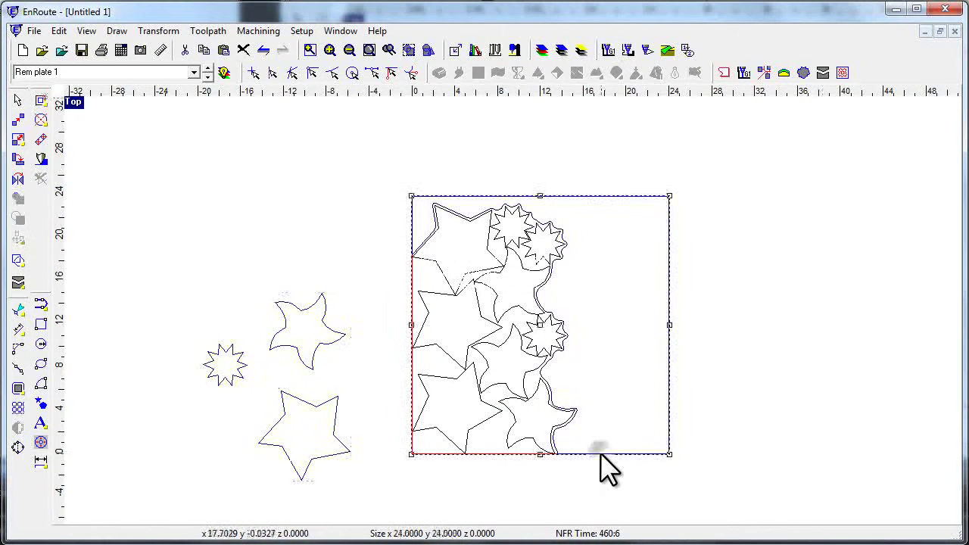
{"action": "left_click_drag", "start_coordinate": [545, 328], "coordinate": [722, 292]}
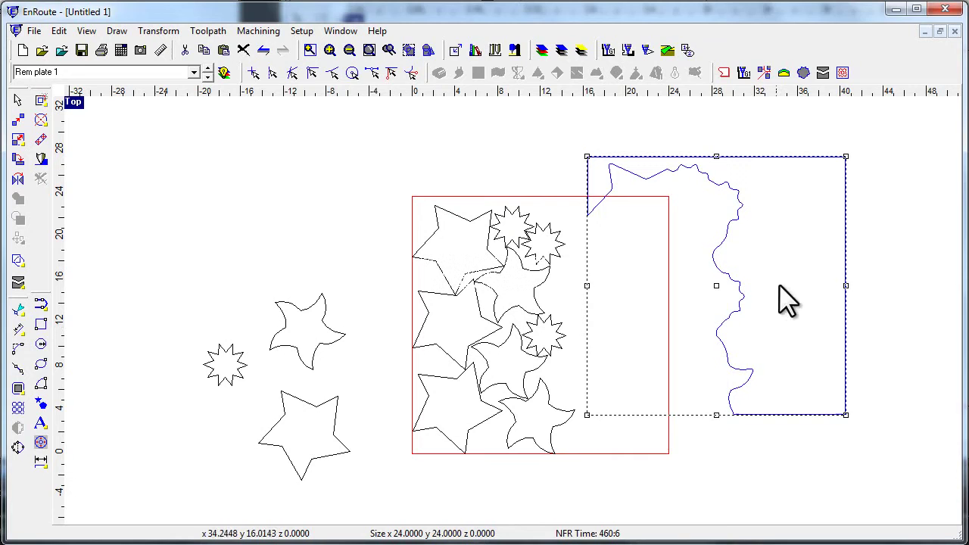
{"action": "right_click", "coordinate": [768, 253]}
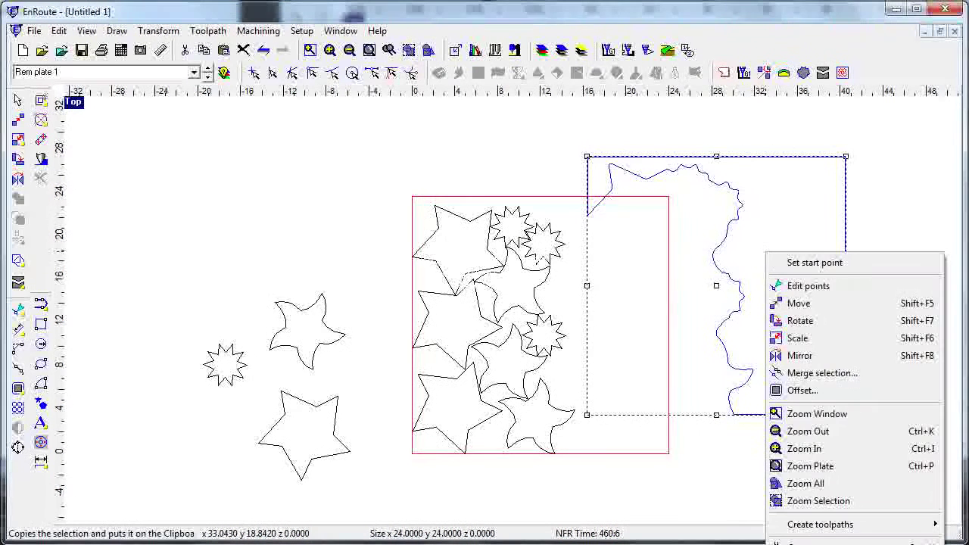
{"action": "key", "text": "Delete"}
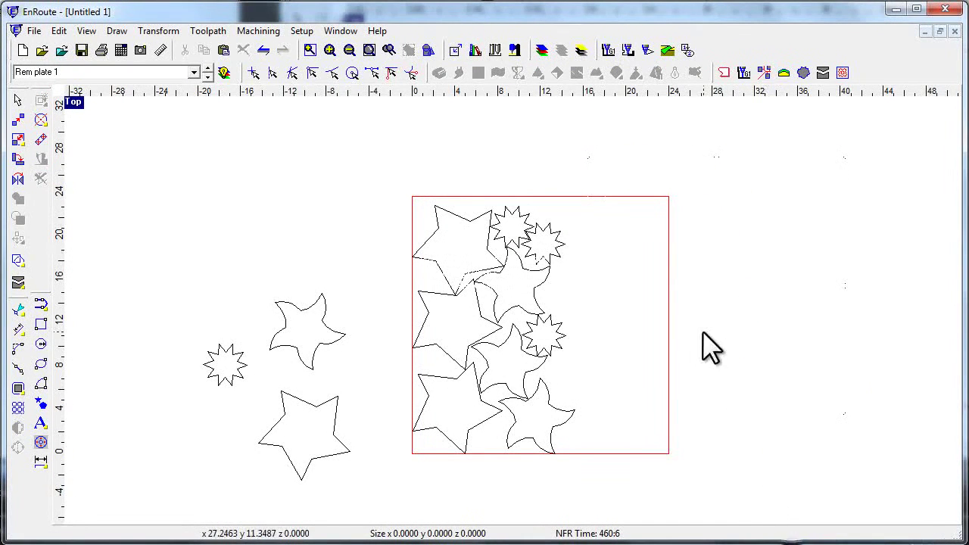
Step: Paste the copied remnant outline onto the Rem plate 2 layer over the red plate
{"action": "left_click", "coordinate": [208, 69]}
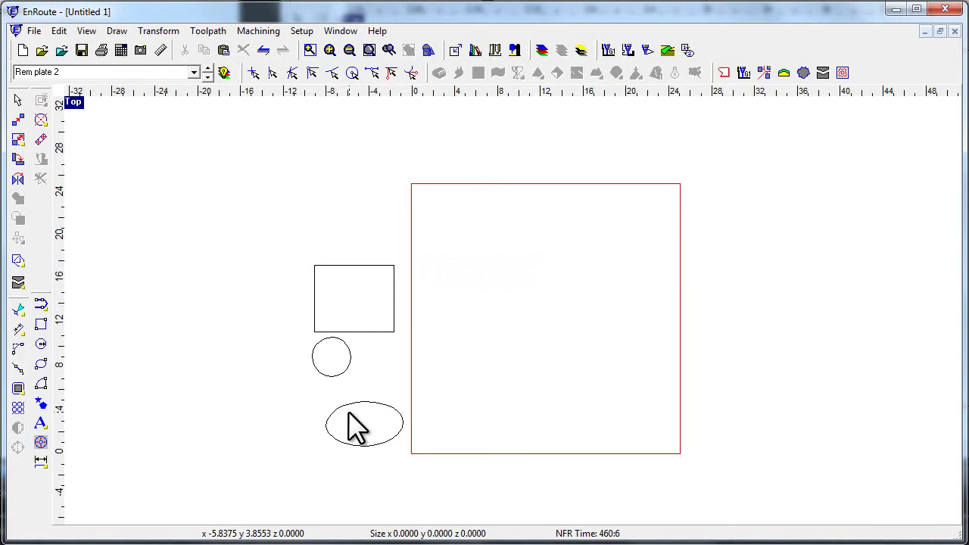
{"action": "right_click", "coordinate": [525, 265]}
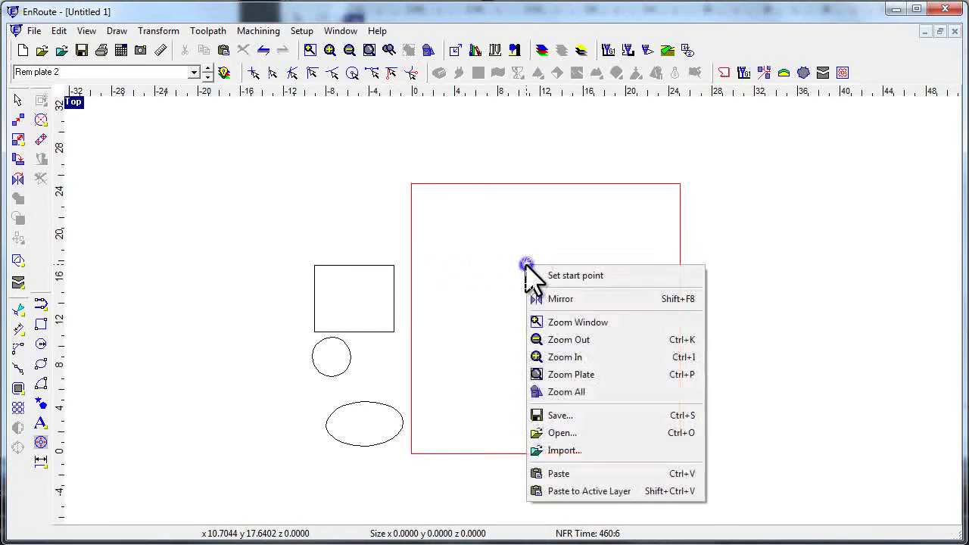
{"action": "left_click", "coordinate": [598, 491]}
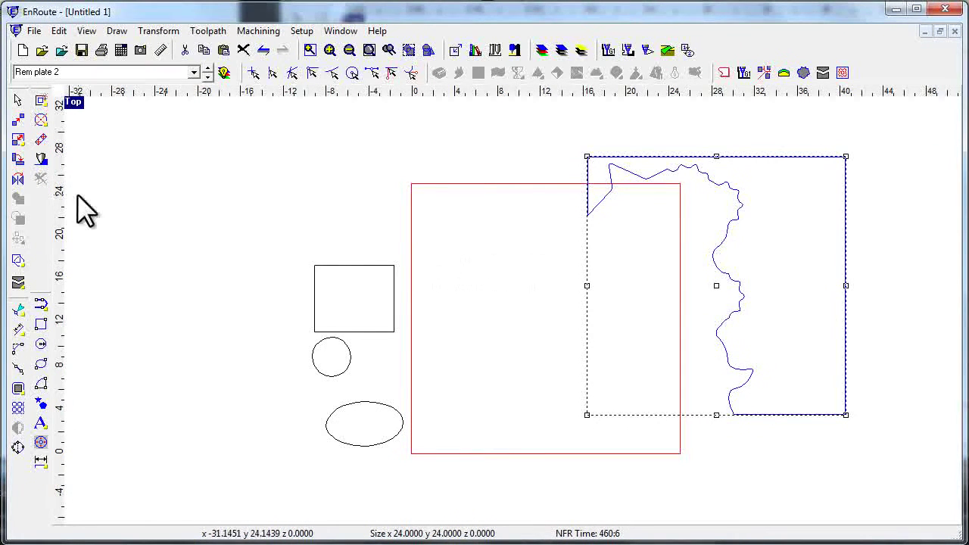
Step: Rotate the pasted remnant outline 180° about its centre point
{"action": "left_click", "coordinate": [18, 165]}
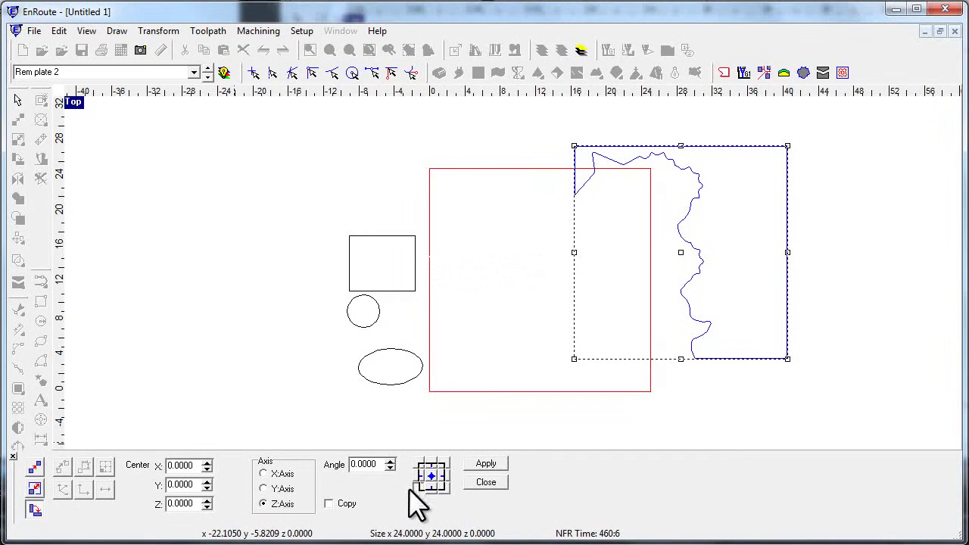
{"action": "left_click", "coordinate": [431, 477]}
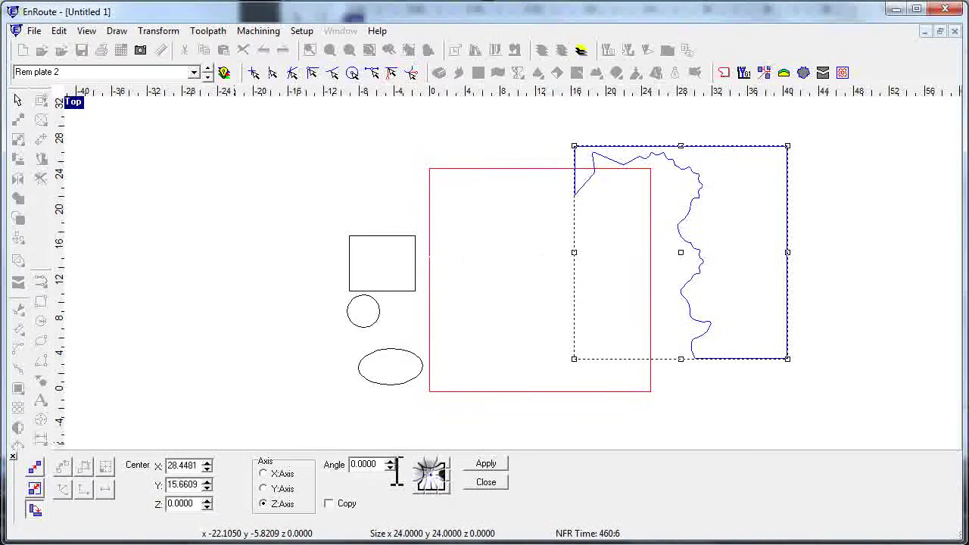
{"action": "double_click", "coordinate": [385, 467]}
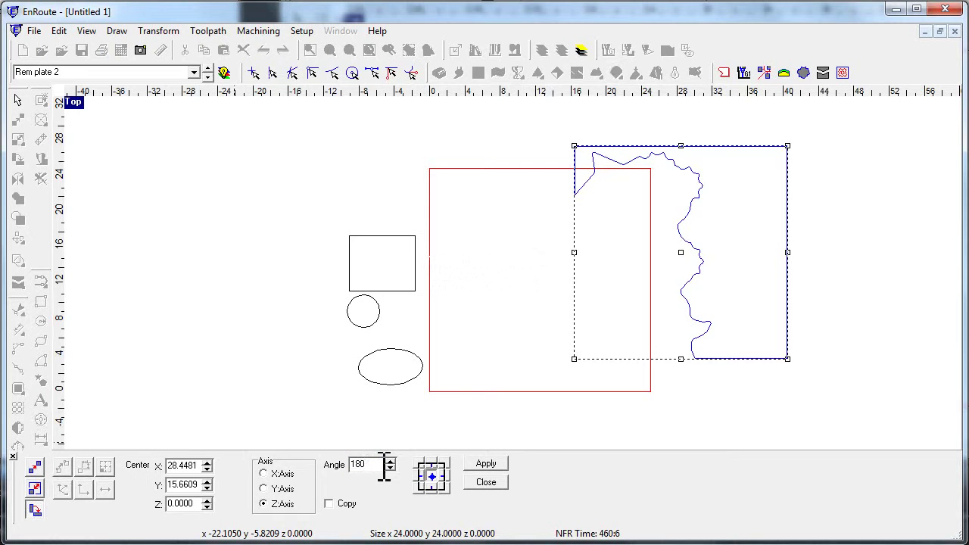
{"action": "key", "text": "Return"}
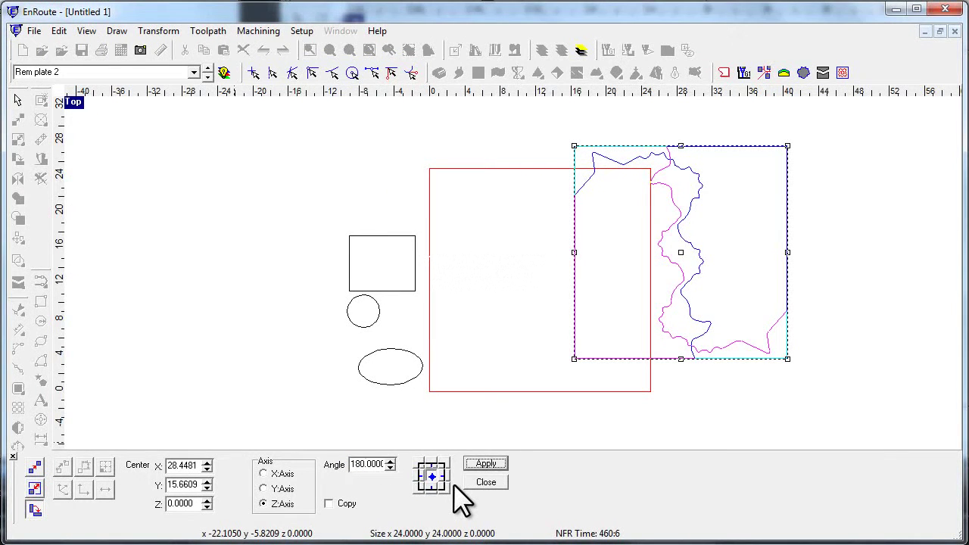
{"action": "left_click", "coordinate": [477, 462]}
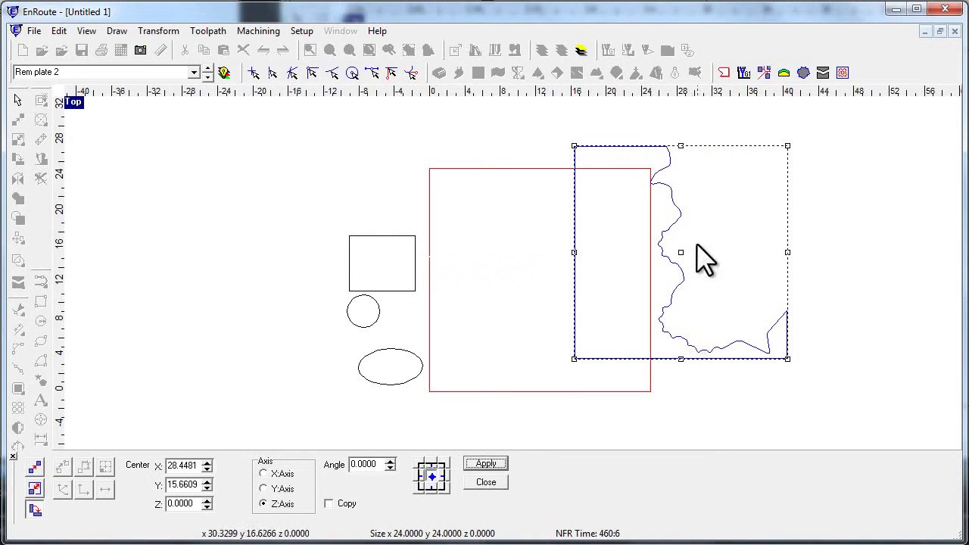
{"action": "left_click", "coordinate": [680, 252]}
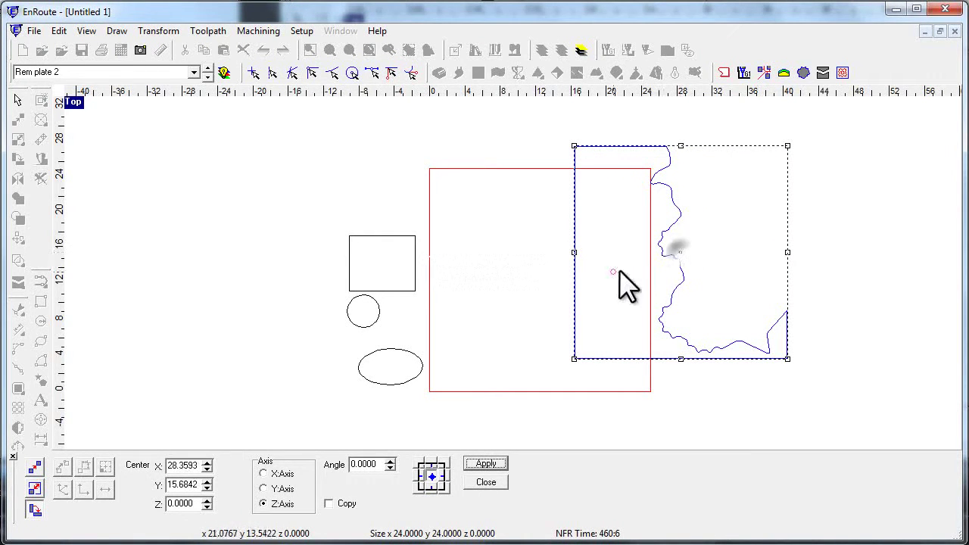
{"action": "left_click", "coordinate": [535, 303]}
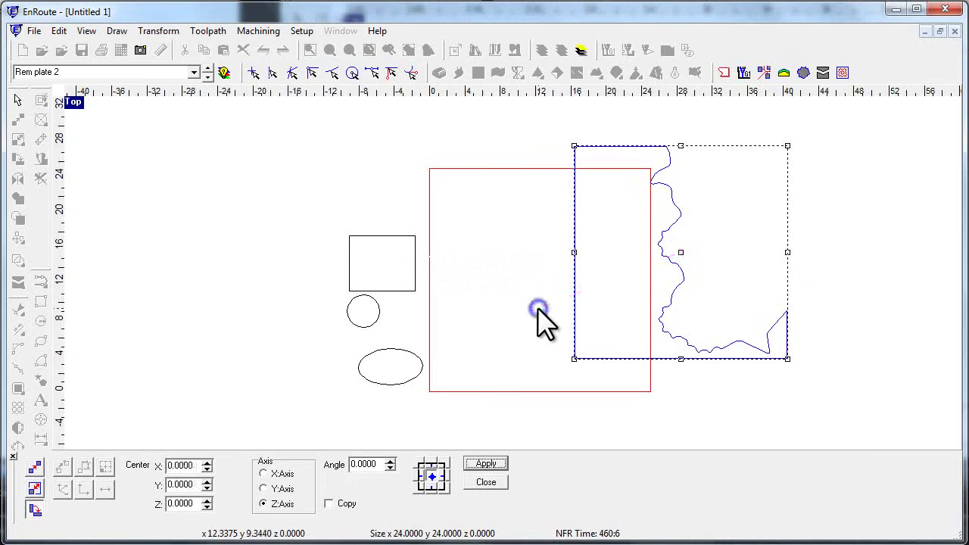
{"action": "left_click", "coordinate": [485, 483]}
Step: Move the remnant outline onto the plate, make it the plate, and select the rectangle, circle and ellipse
{"action": "left_click_drag", "start_coordinate": [718, 296], "coordinate": [542, 325]}
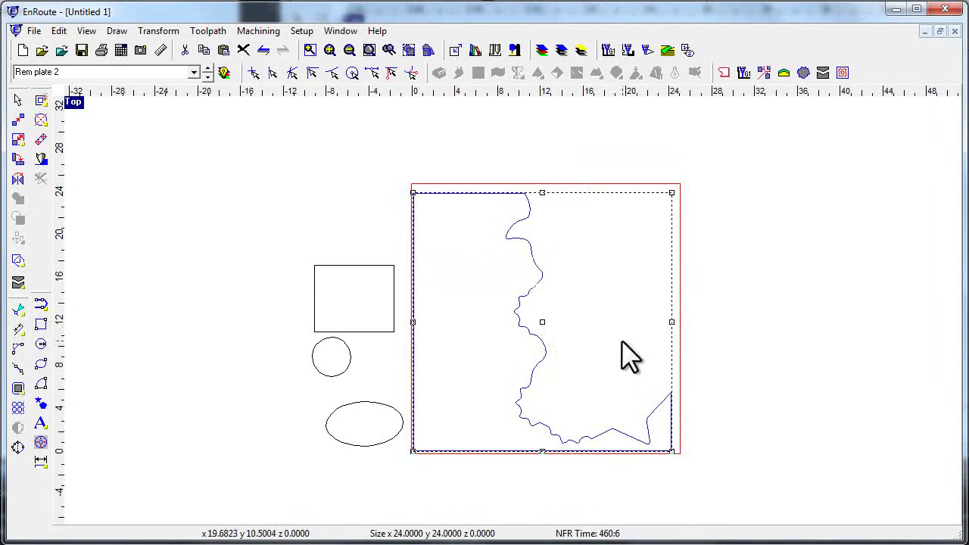
{"action": "left_click", "coordinate": [806, 338]}
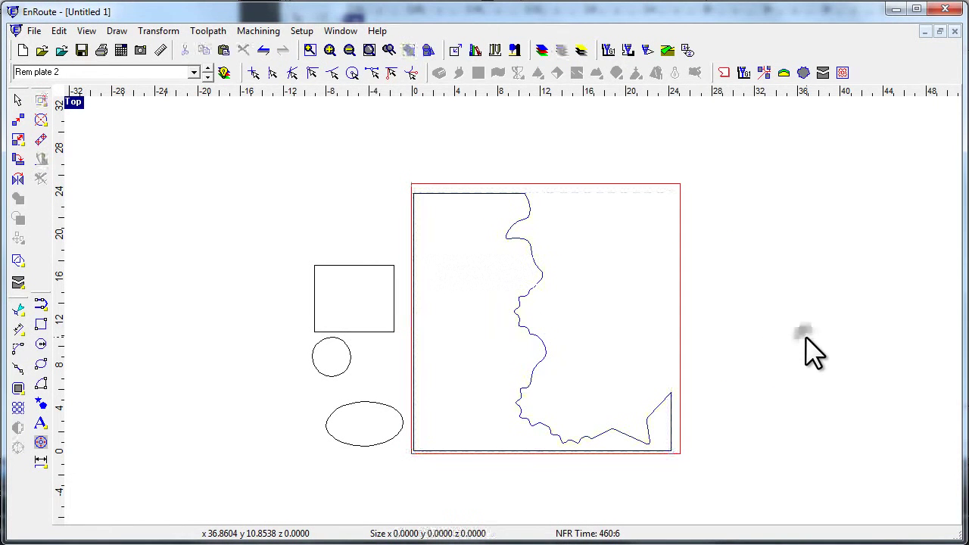
{"action": "left_click", "coordinate": [514, 240]}
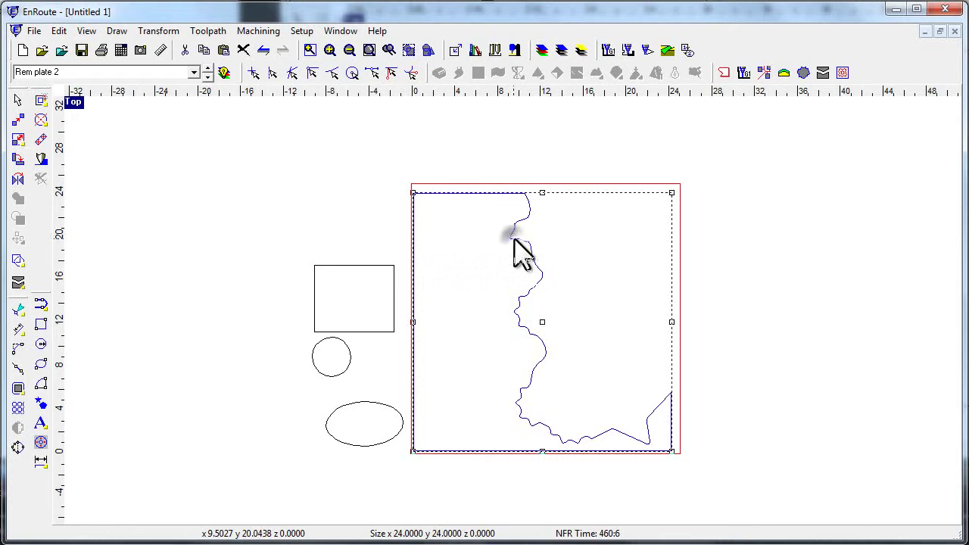
{"action": "left_click", "coordinate": [725, 75]}
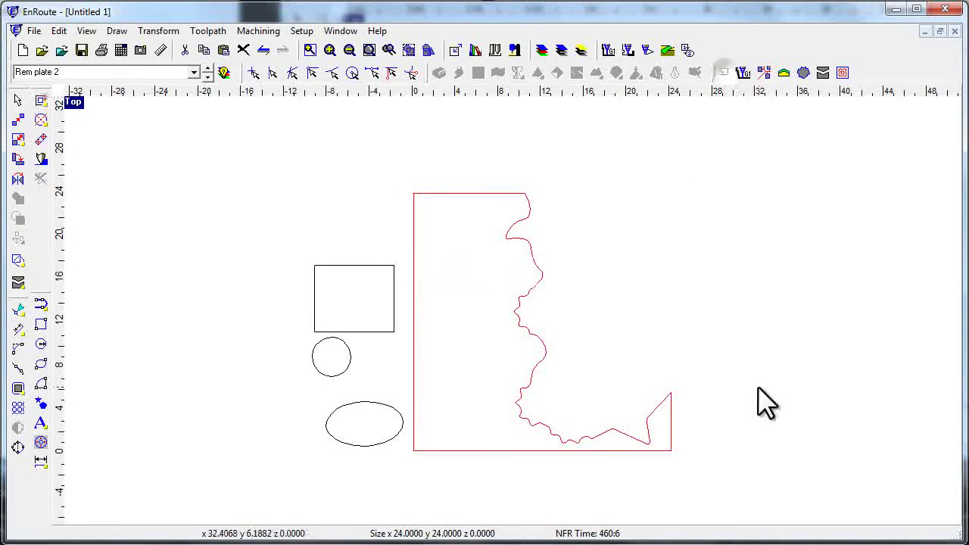
{"action": "left_click_drag", "start_coordinate": [236, 226], "coordinate": [425, 466]}
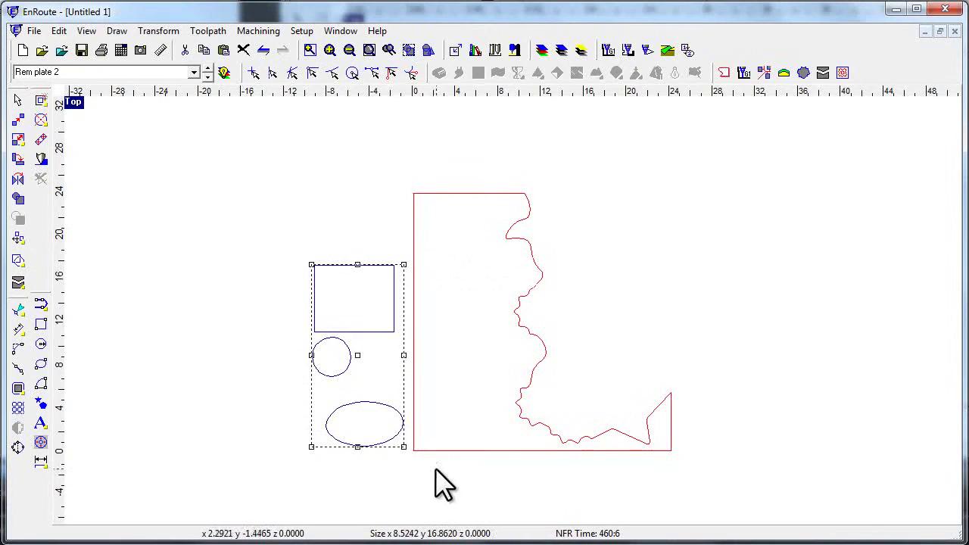
Step: Nest two copies each of the rectangle, circle and ellipse into the remnant plate
{"action": "left_click", "coordinate": [824, 75]}
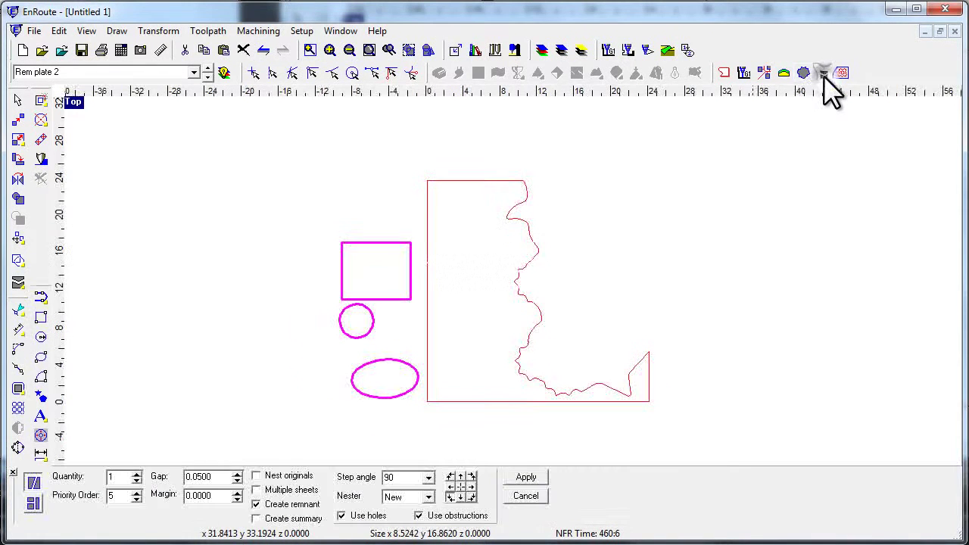
{"action": "left_click", "coordinate": [136, 474]}
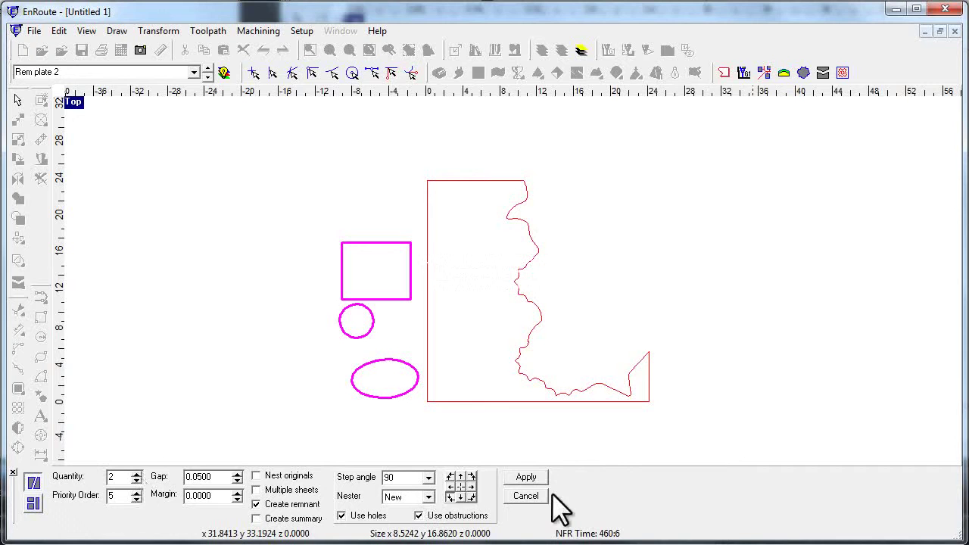
{"action": "left_click", "coordinate": [526, 477]}
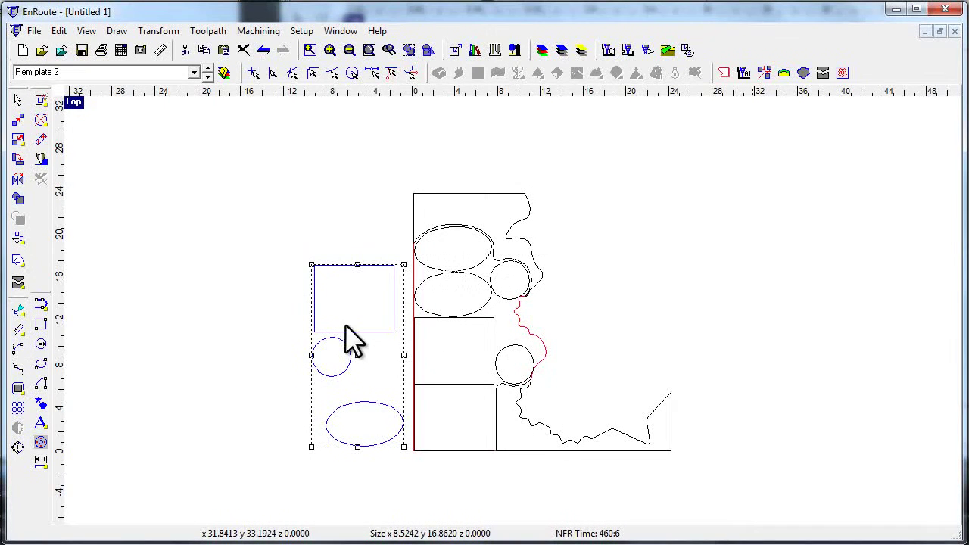
{"action": "left_click", "coordinate": [250, 321]}
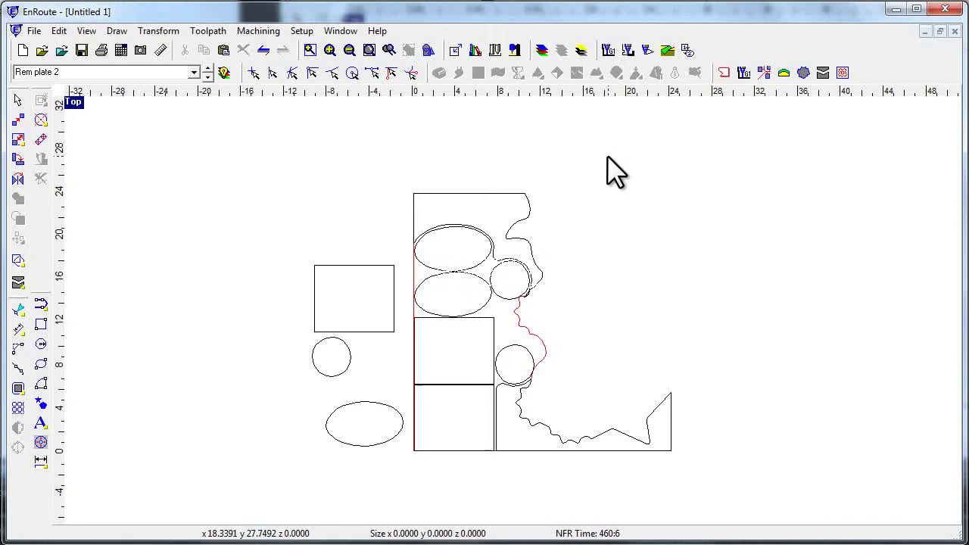
Step: Create Layer 8 in Define Layers and step through the layers with the spinner
{"action": "left_click", "coordinate": [542, 50]}
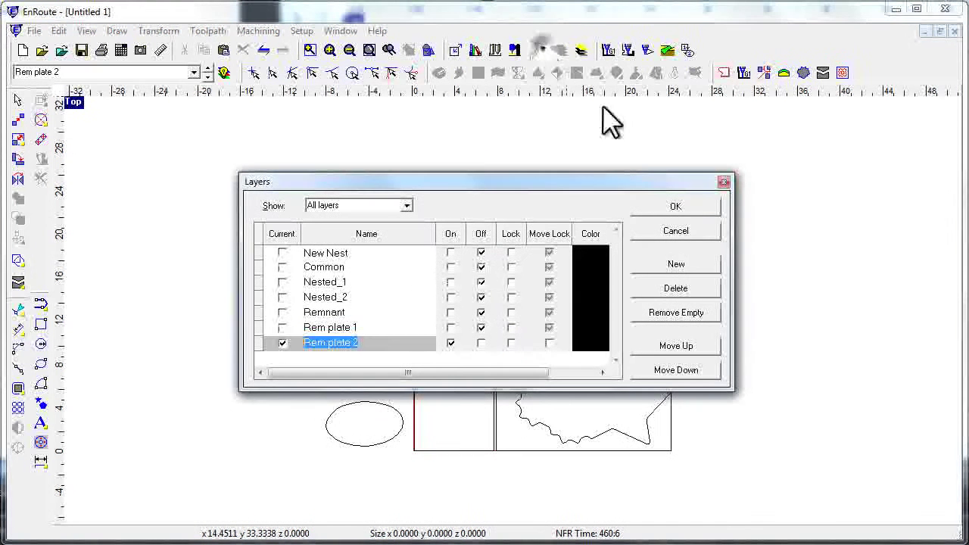
{"action": "left_click", "coordinate": [702, 266]}
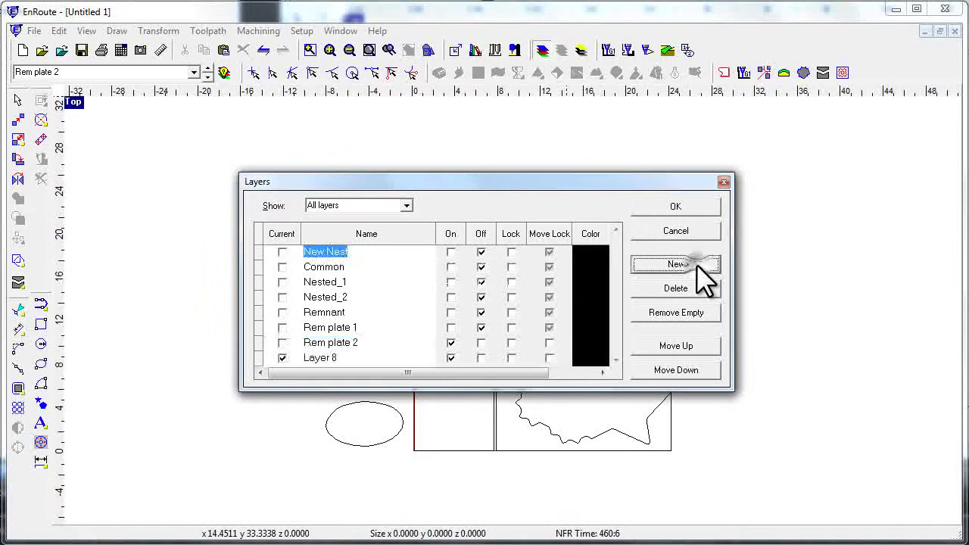
{"action": "left_click", "coordinate": [675, 207]}
{"action": "scroll", "coordinate": [207, 70], "scroll_direction": "up", "scroll_amount": 1}
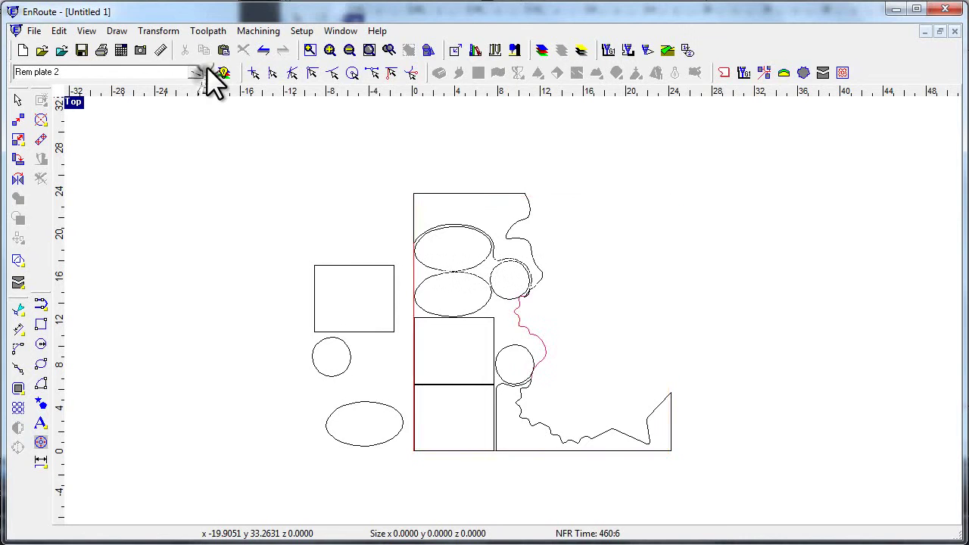
{"action": "scroll", "coordinate": [207, 67], "scroll_direction": "down", "scroll_amount": 1}
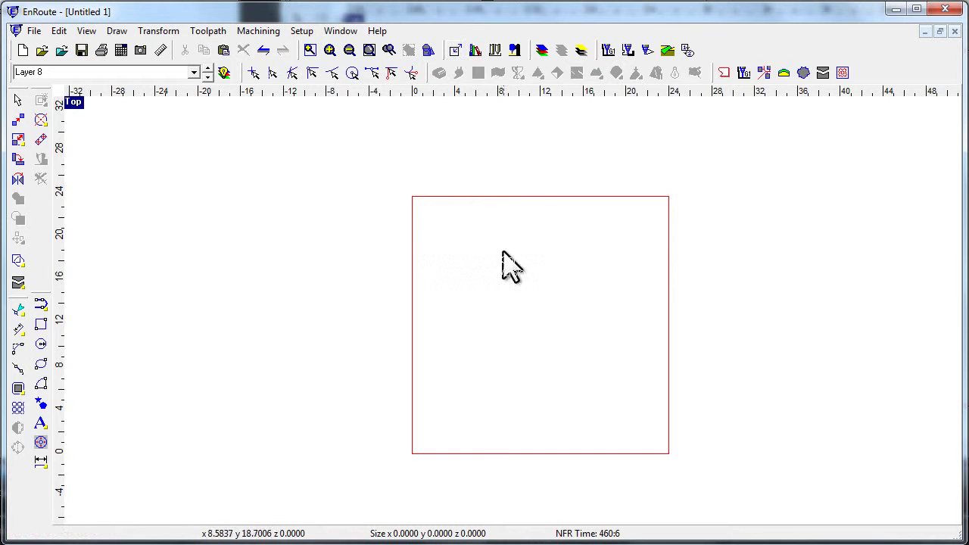
Step: Switch to Rem plate 2 and move its nested shapes left, off the remnant plate
{"action": "left_click", "coordinate": [221, 74]}
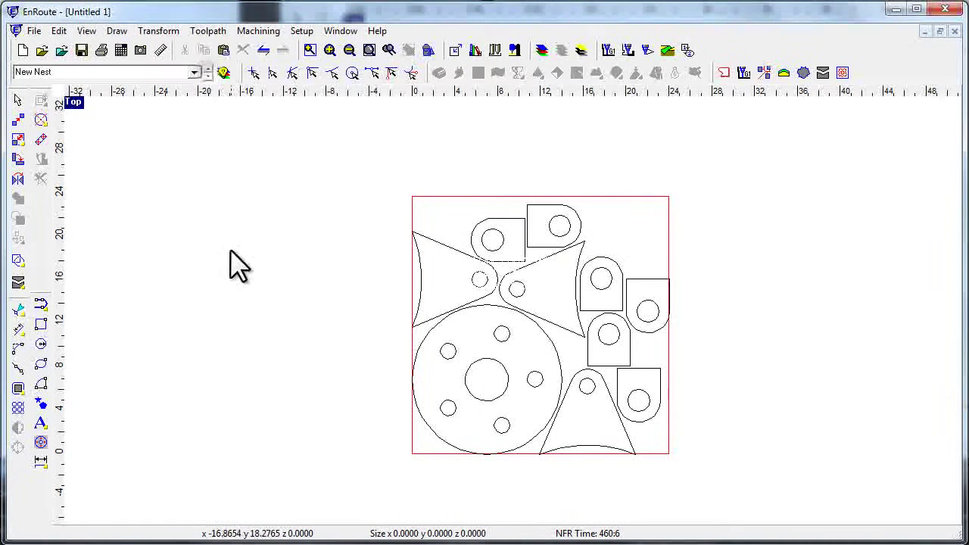
{"action": "left_click", "coordinate": [208, 77]}
{"action": "left_click", "coordinate": [209, 77]}
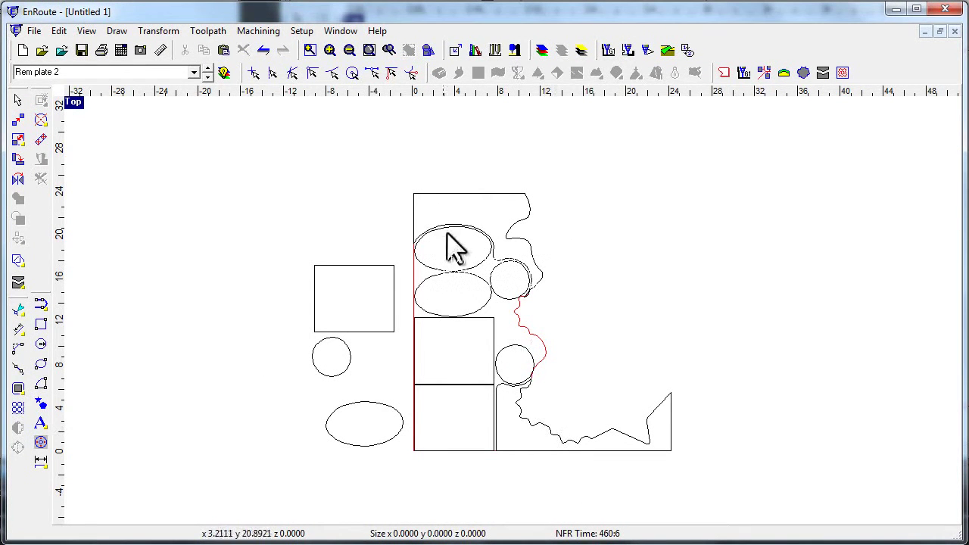
{"action": "left_click_drag", "start_coordinate": [395, 173], "coordinate": [695, 491]}
{"action": "left_click_drag", "start_coordinate": [541, 321], "coordinate": [168, 331]}
{"action": "left_click", "coordinate": [741, 411]}
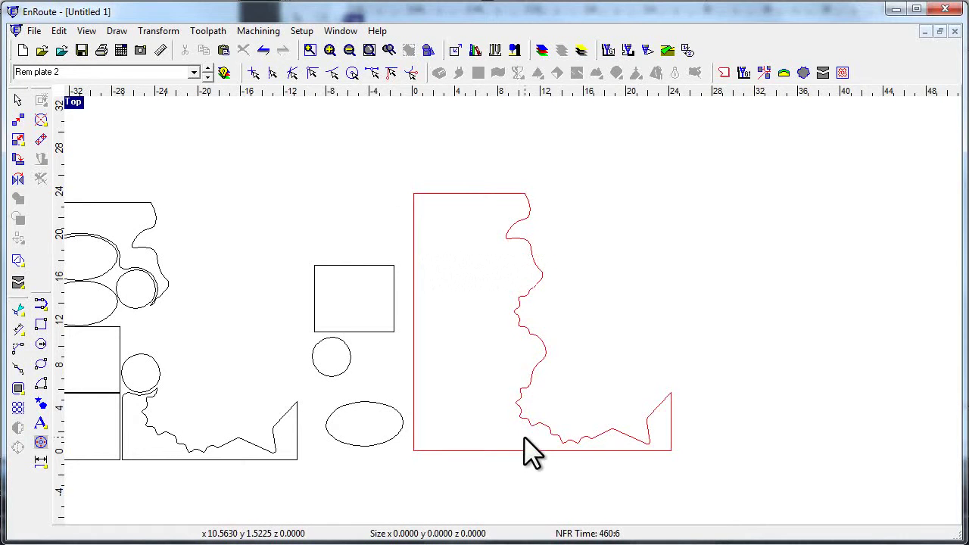
Step: Draw a 24.8140 × 24.1271 rectangle from the plate's lower-left corner and make it the plate
{"action": "left_click", "coordinate": [41, 326]}
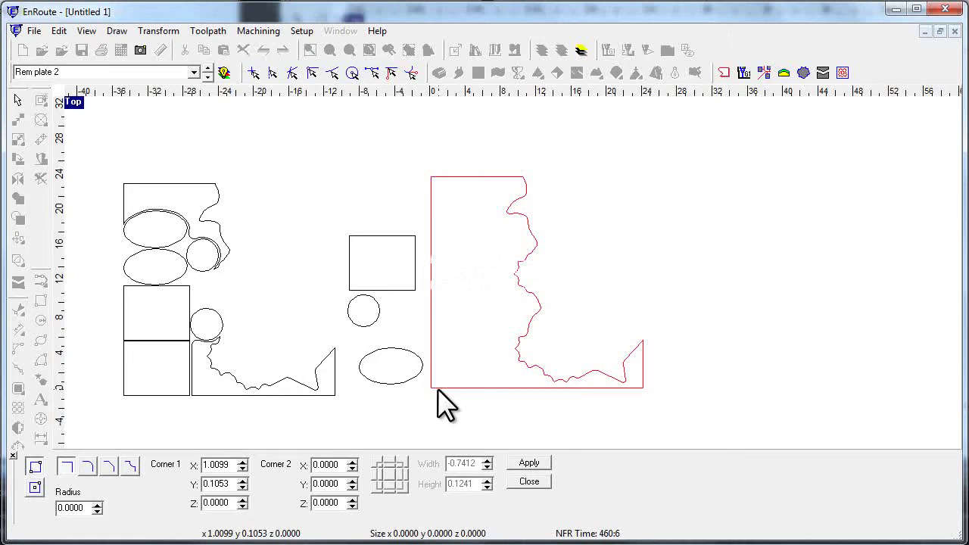
{"action": "left_click_drag", "start_coordinate": [432, 388], "coordinate": [650, 175]}
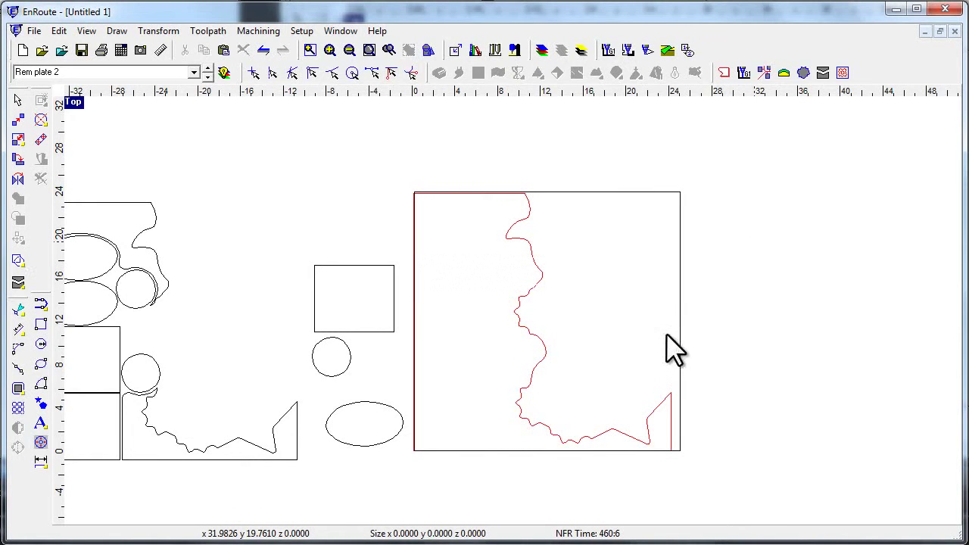
{"action": "left_click", "coordinate": [612, 192]}
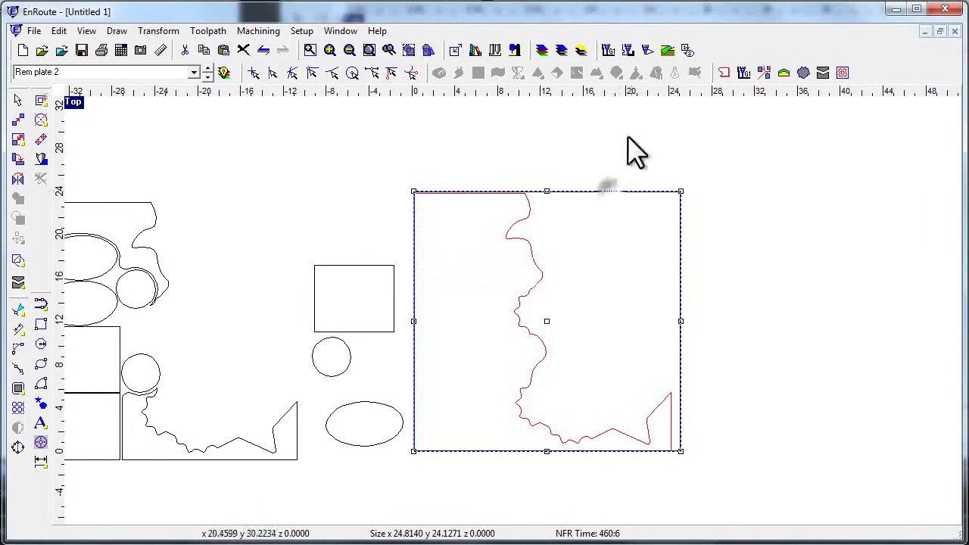
{"action": "left_click", "coordinate": [724, 70]}
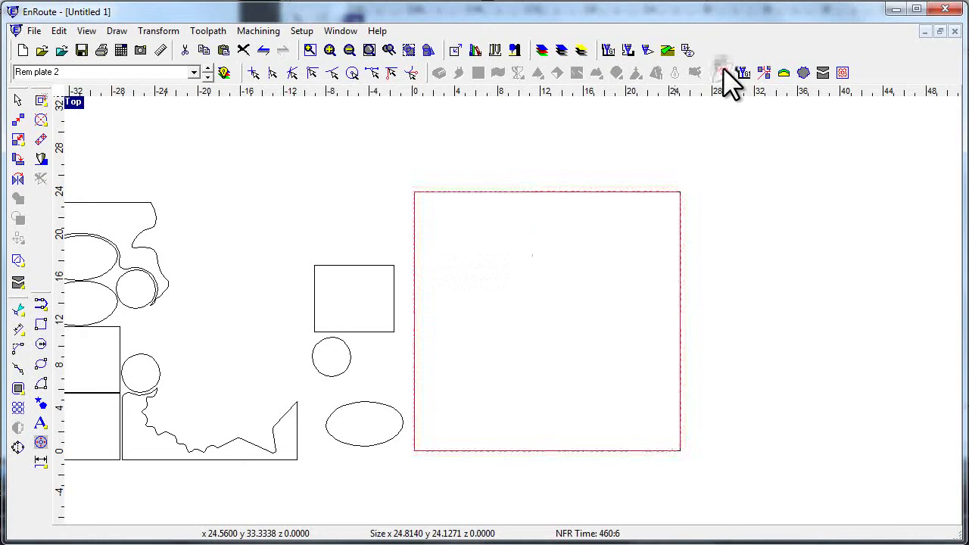